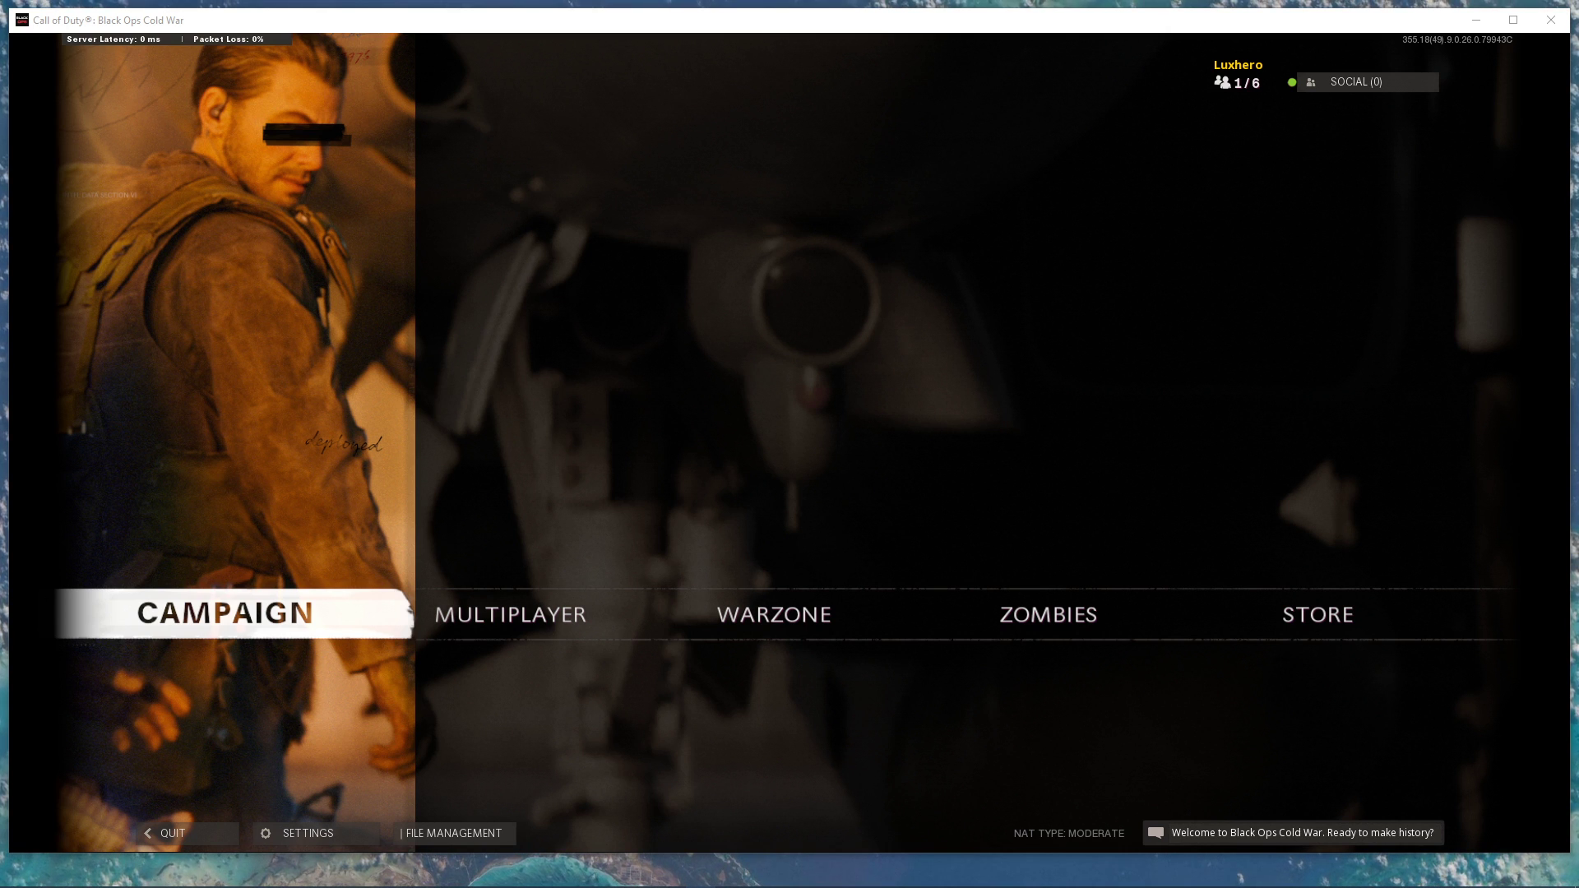
Bring up the Graphics settings tab, confirming Display Mode stays on Windowed.
left_click(333, 21)
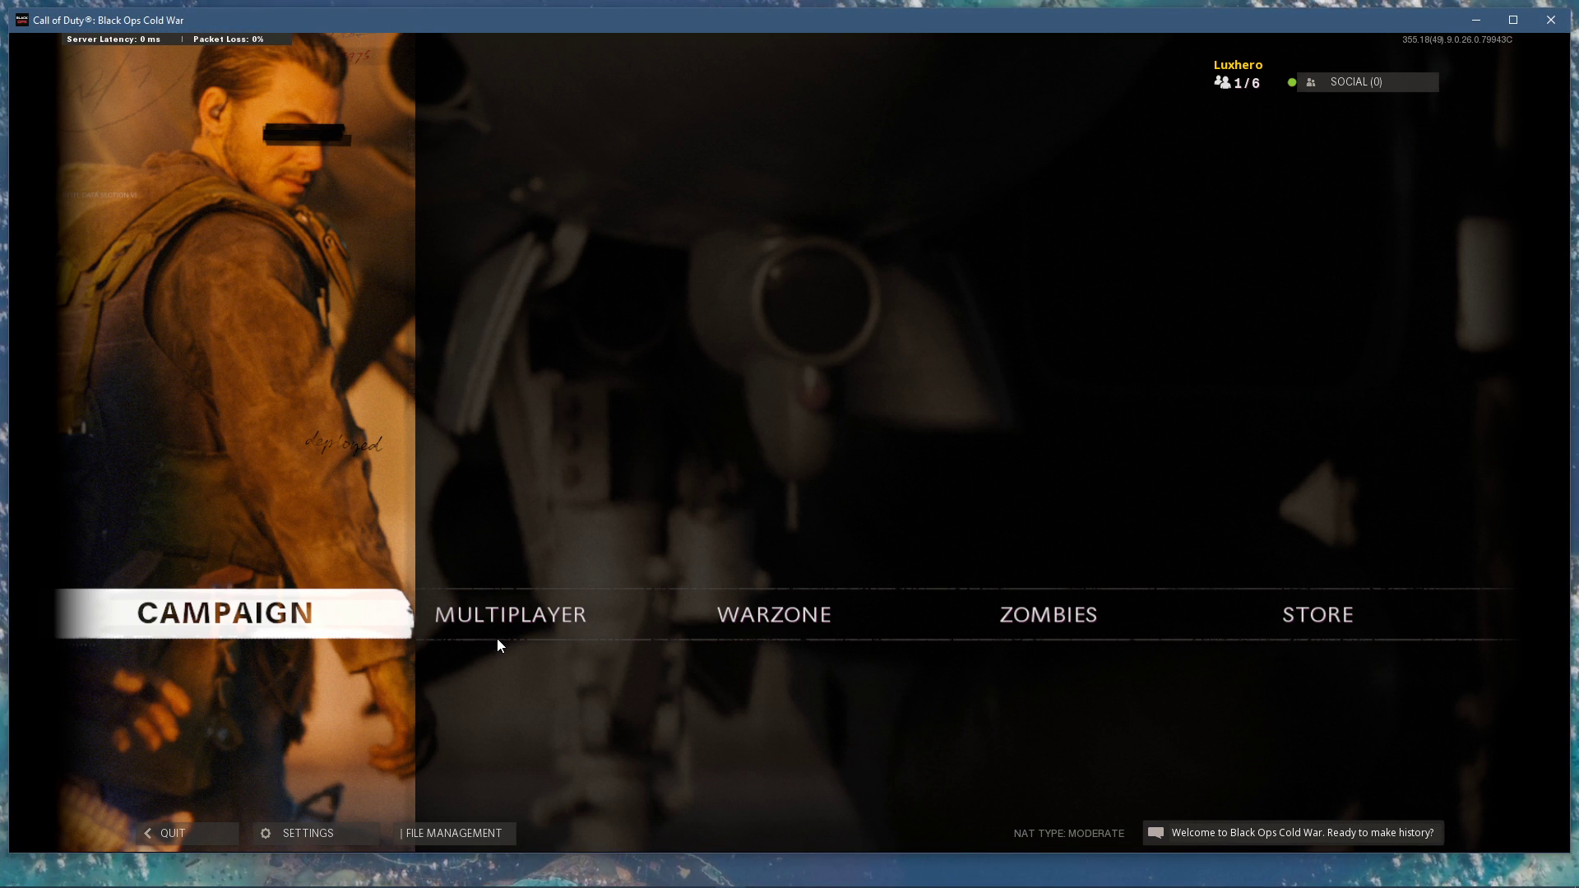
left_click(307, 832)
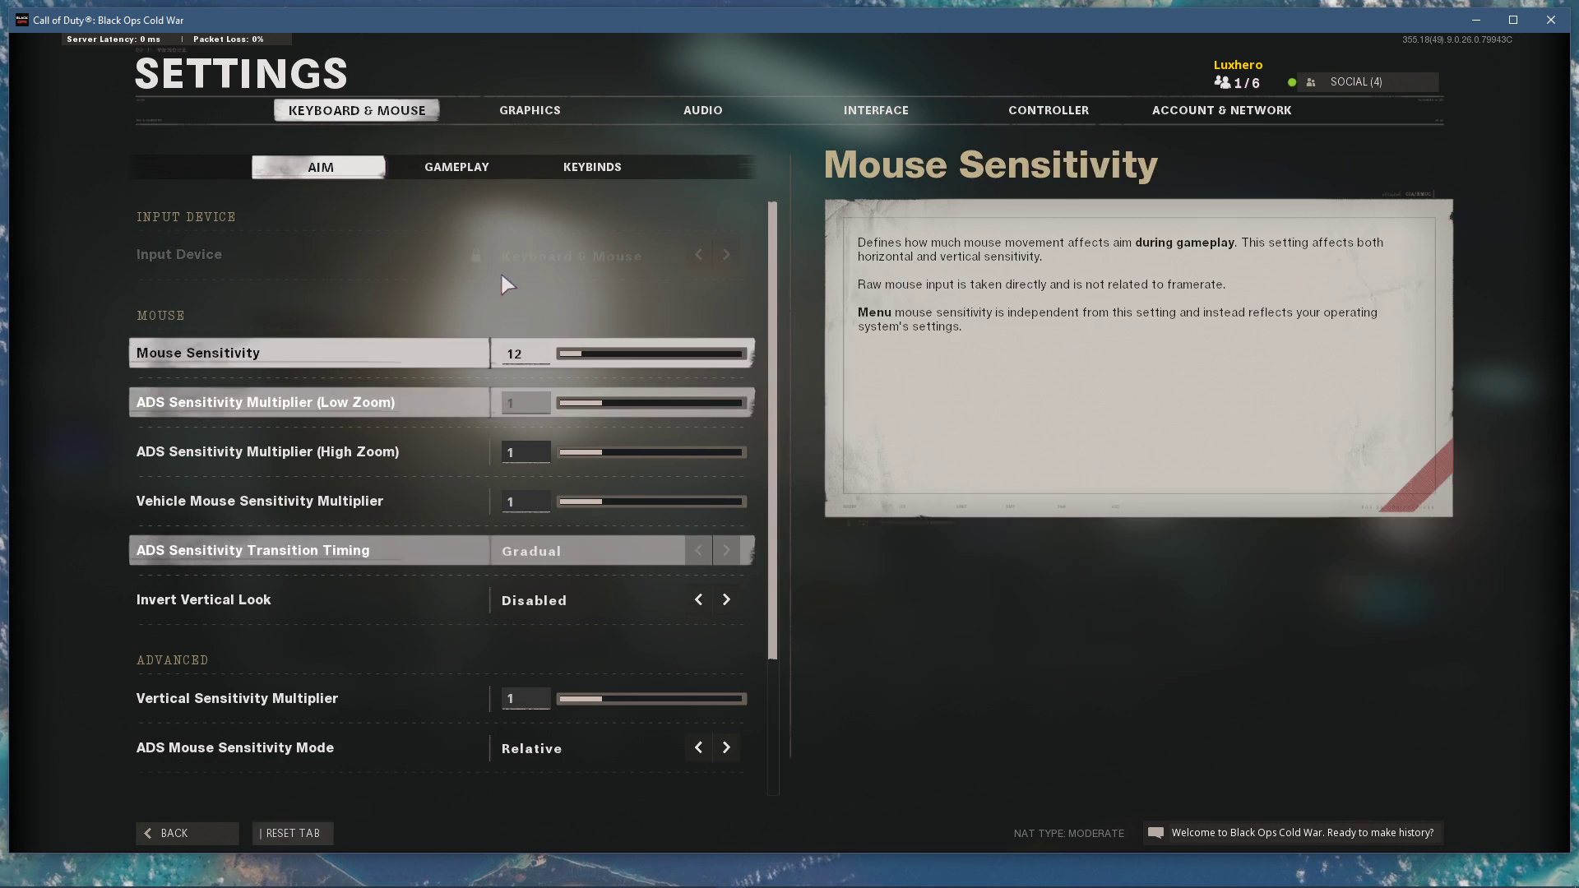
left_click(523, 110)
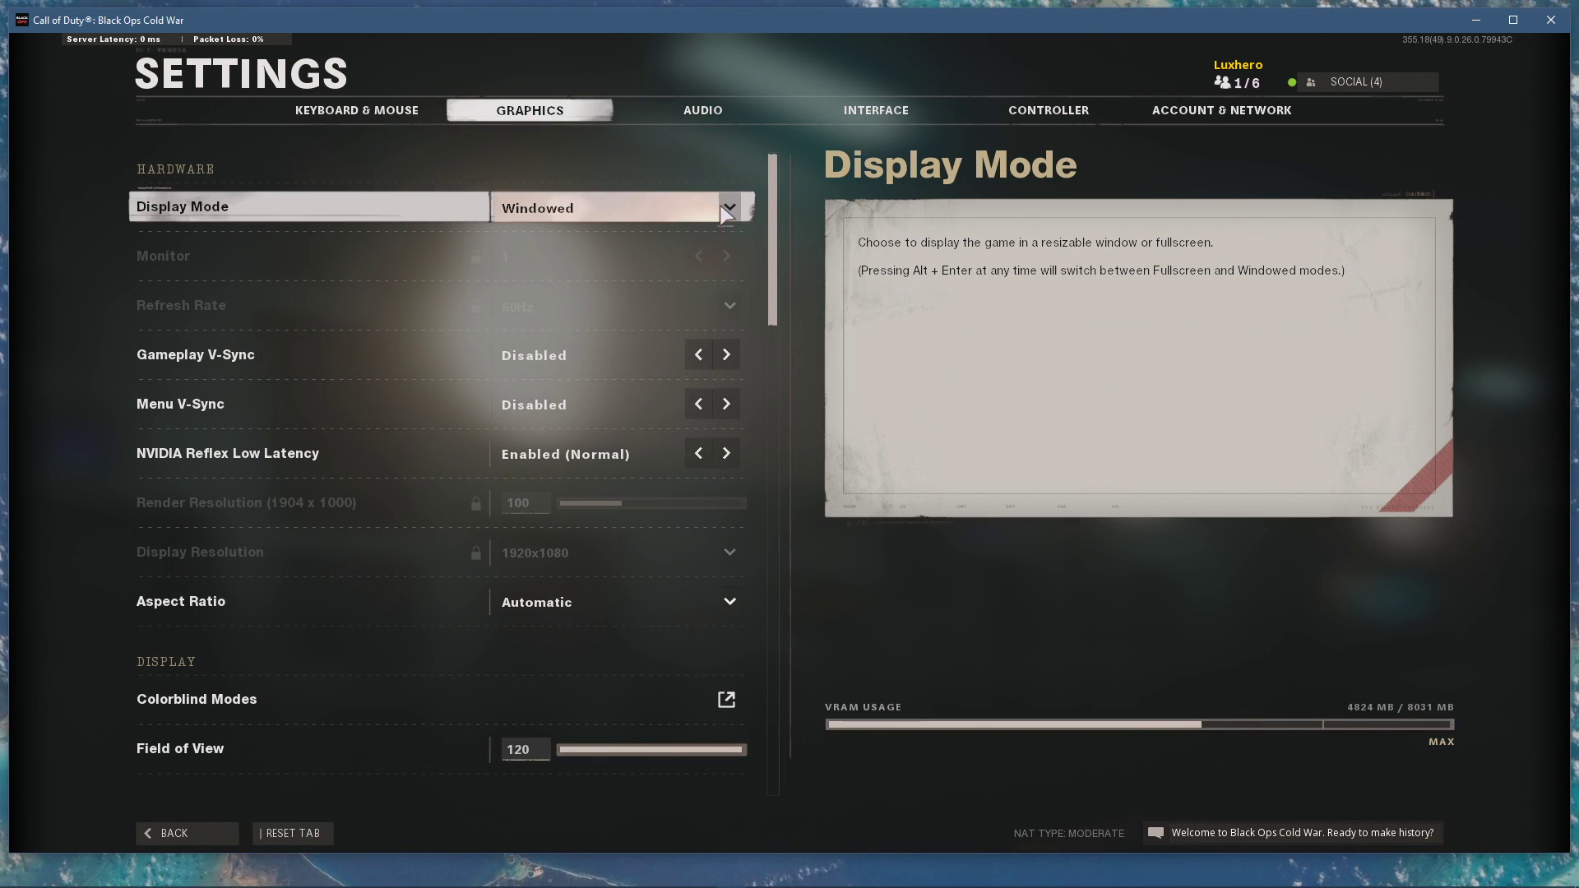
left_click(729, 207)
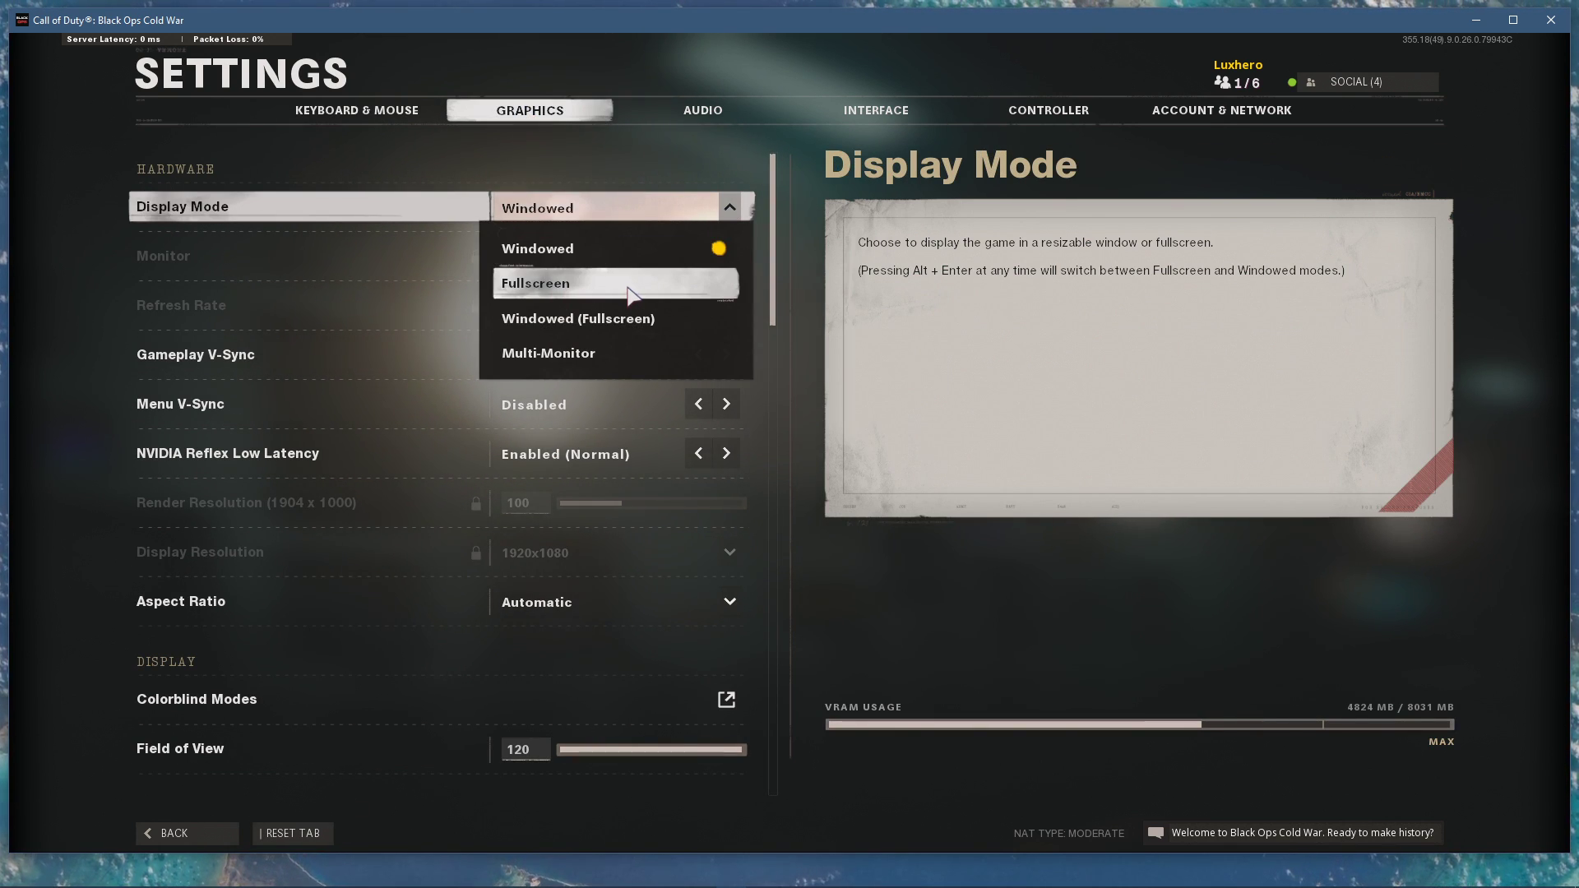
left_click(663, 256)
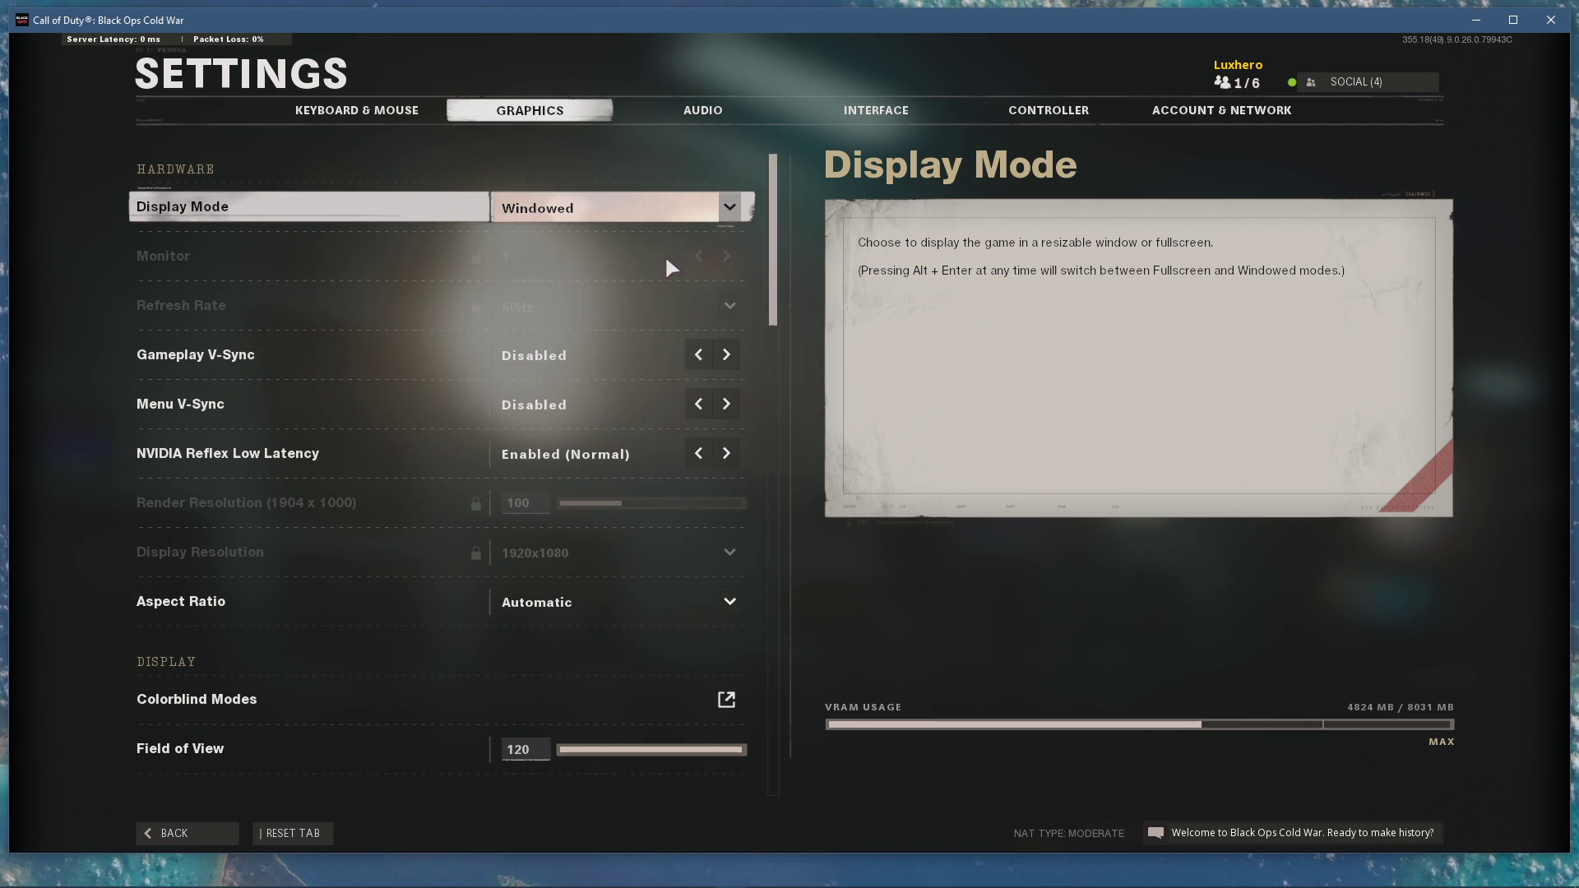
scroll(774, 194, "down", 2)
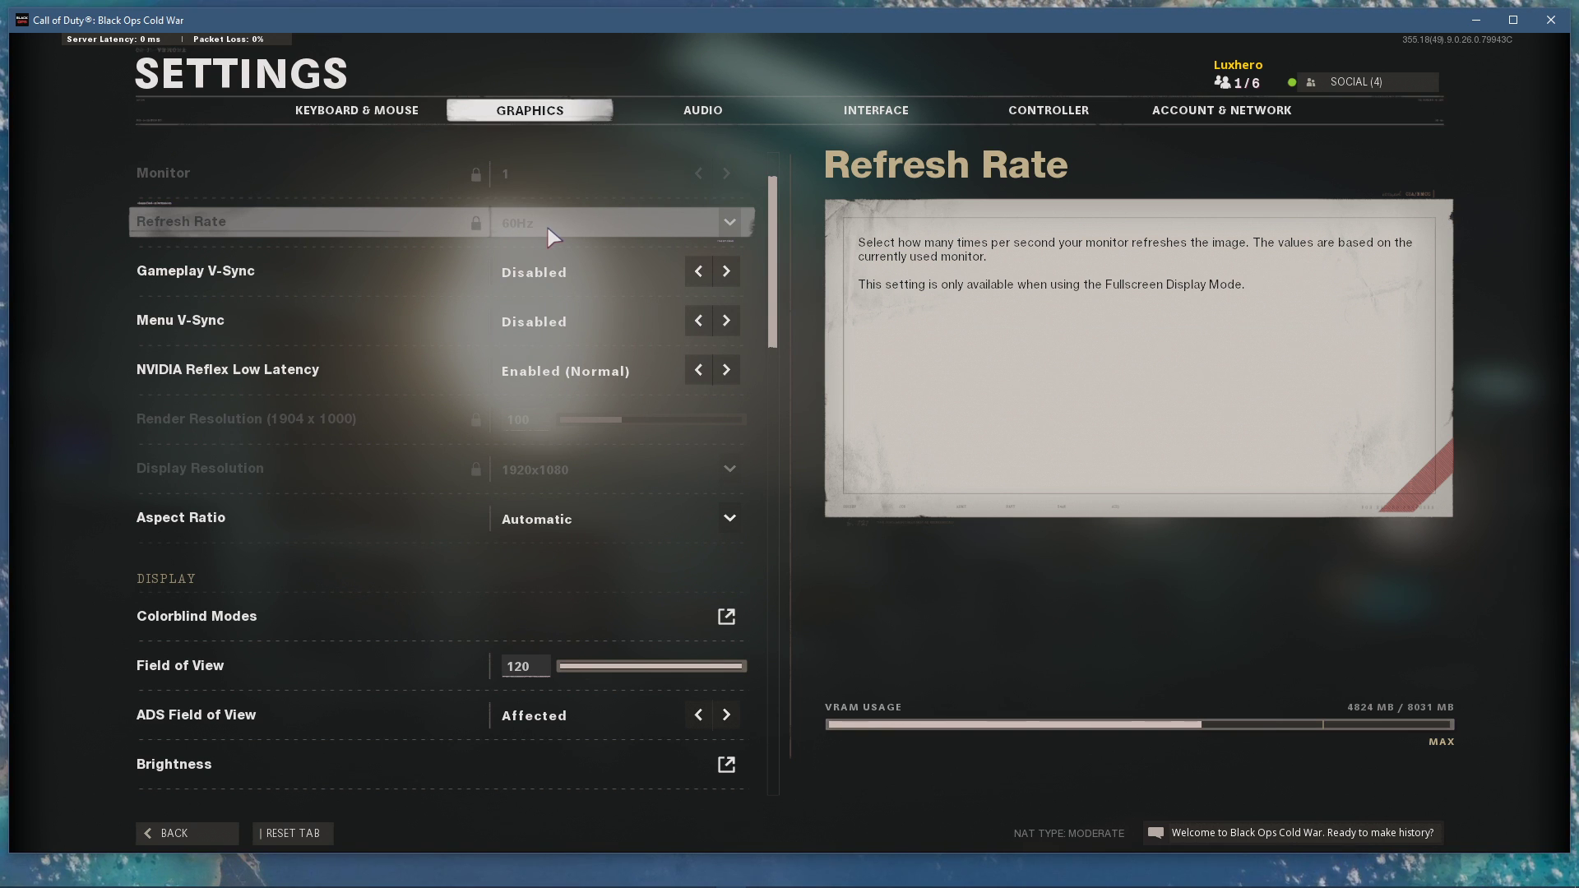
scroll(552, 236, "down", 1)
scroll(552, 235, "up", 2)
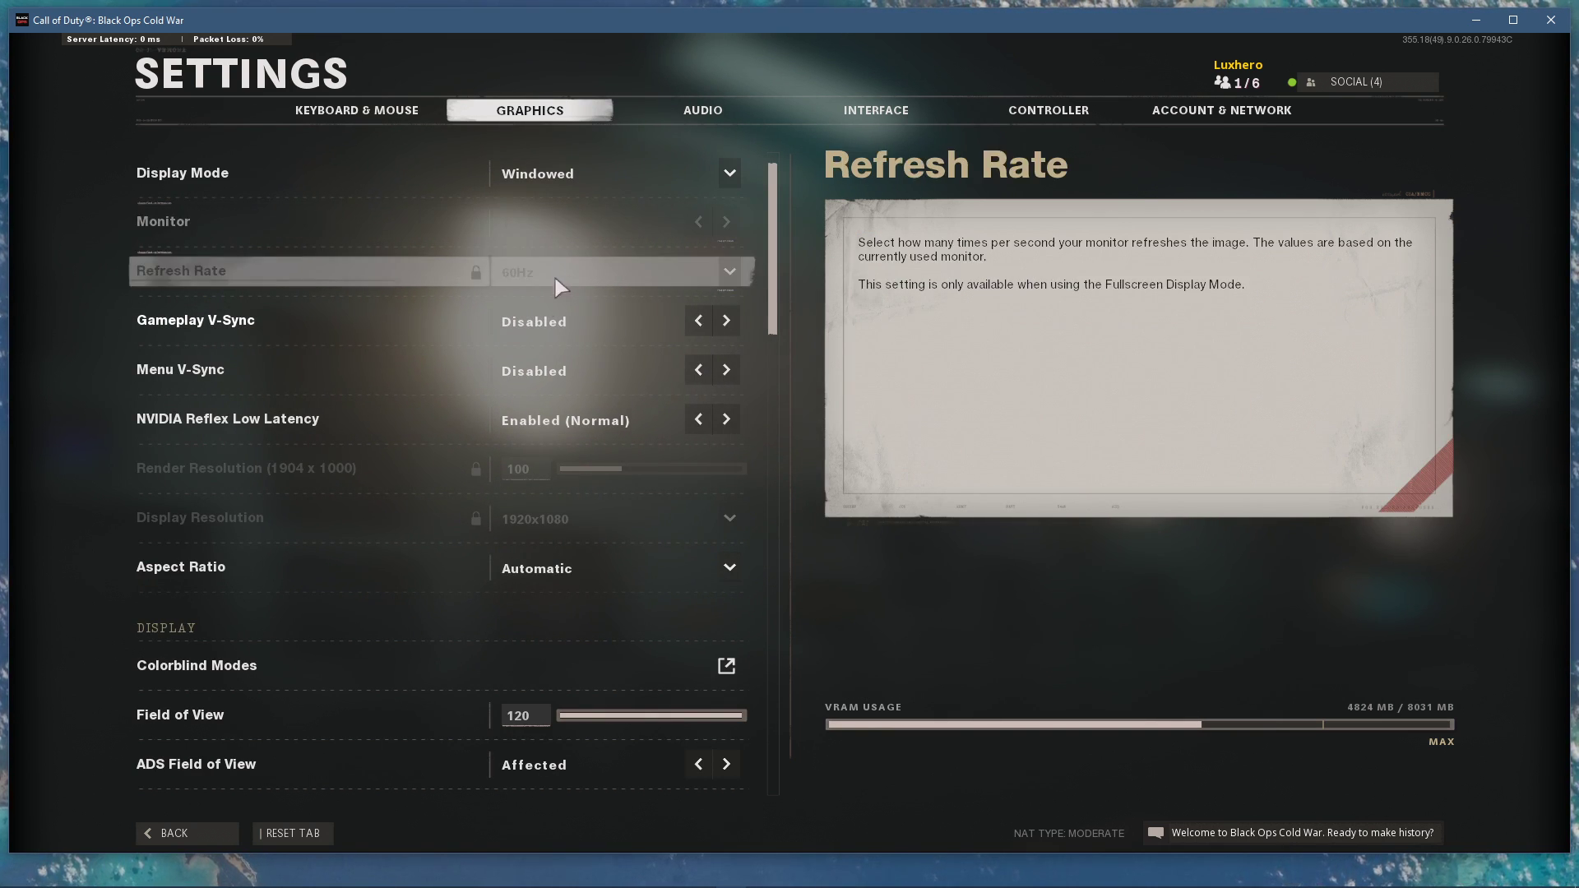
scroll(774, 278, "down", 1)
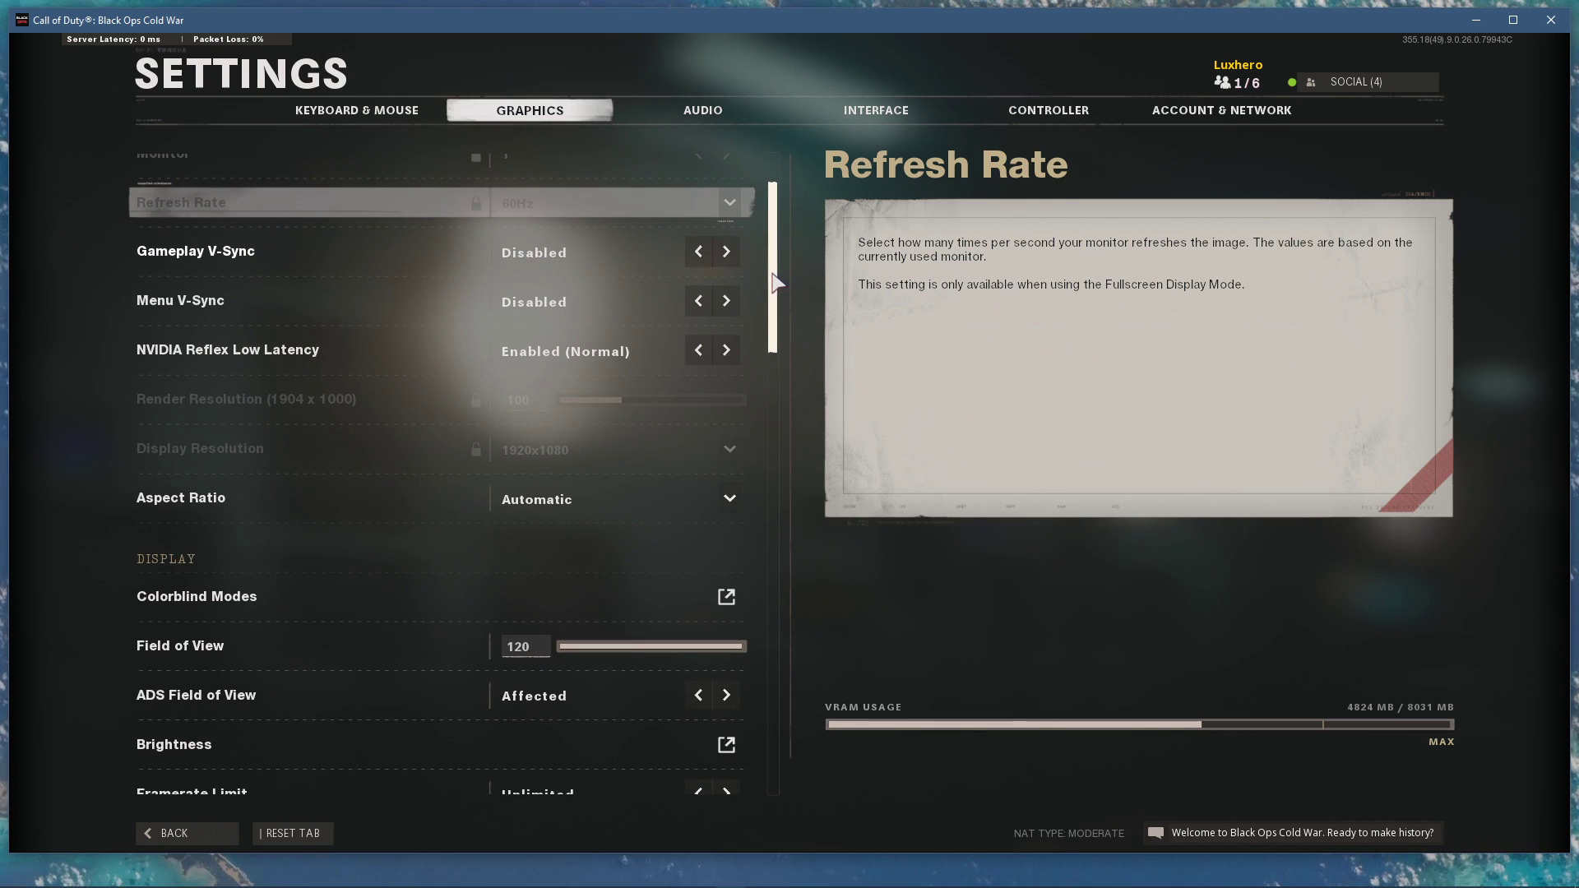
scroll(774, 283, "down", 1)
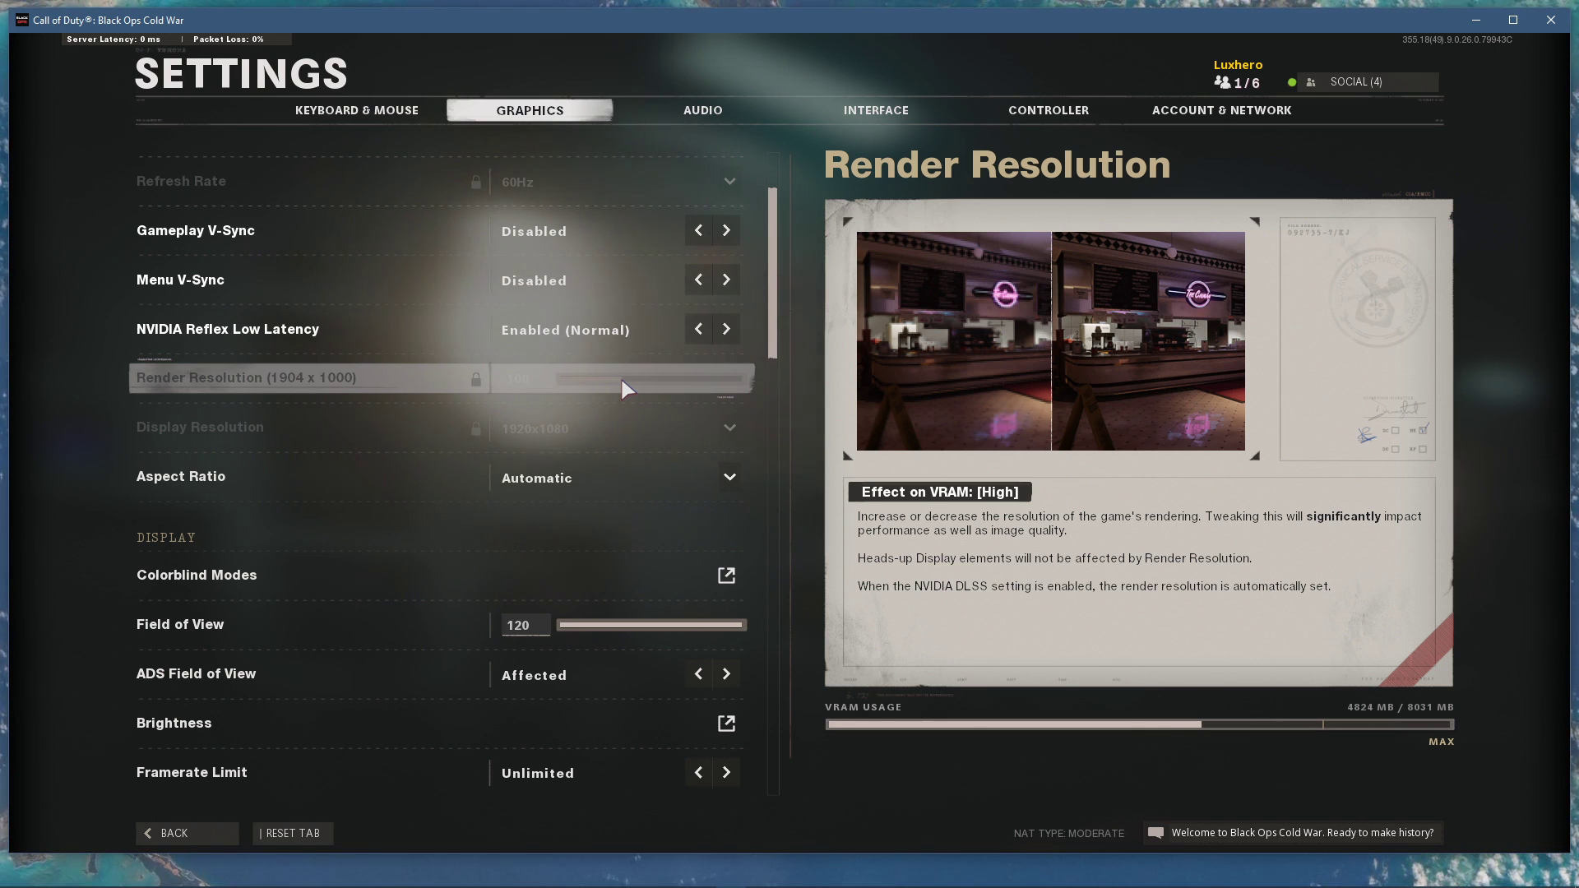
scroll(774, 296, "down", 2)
left_click_drag(774, 296, 774, 330)
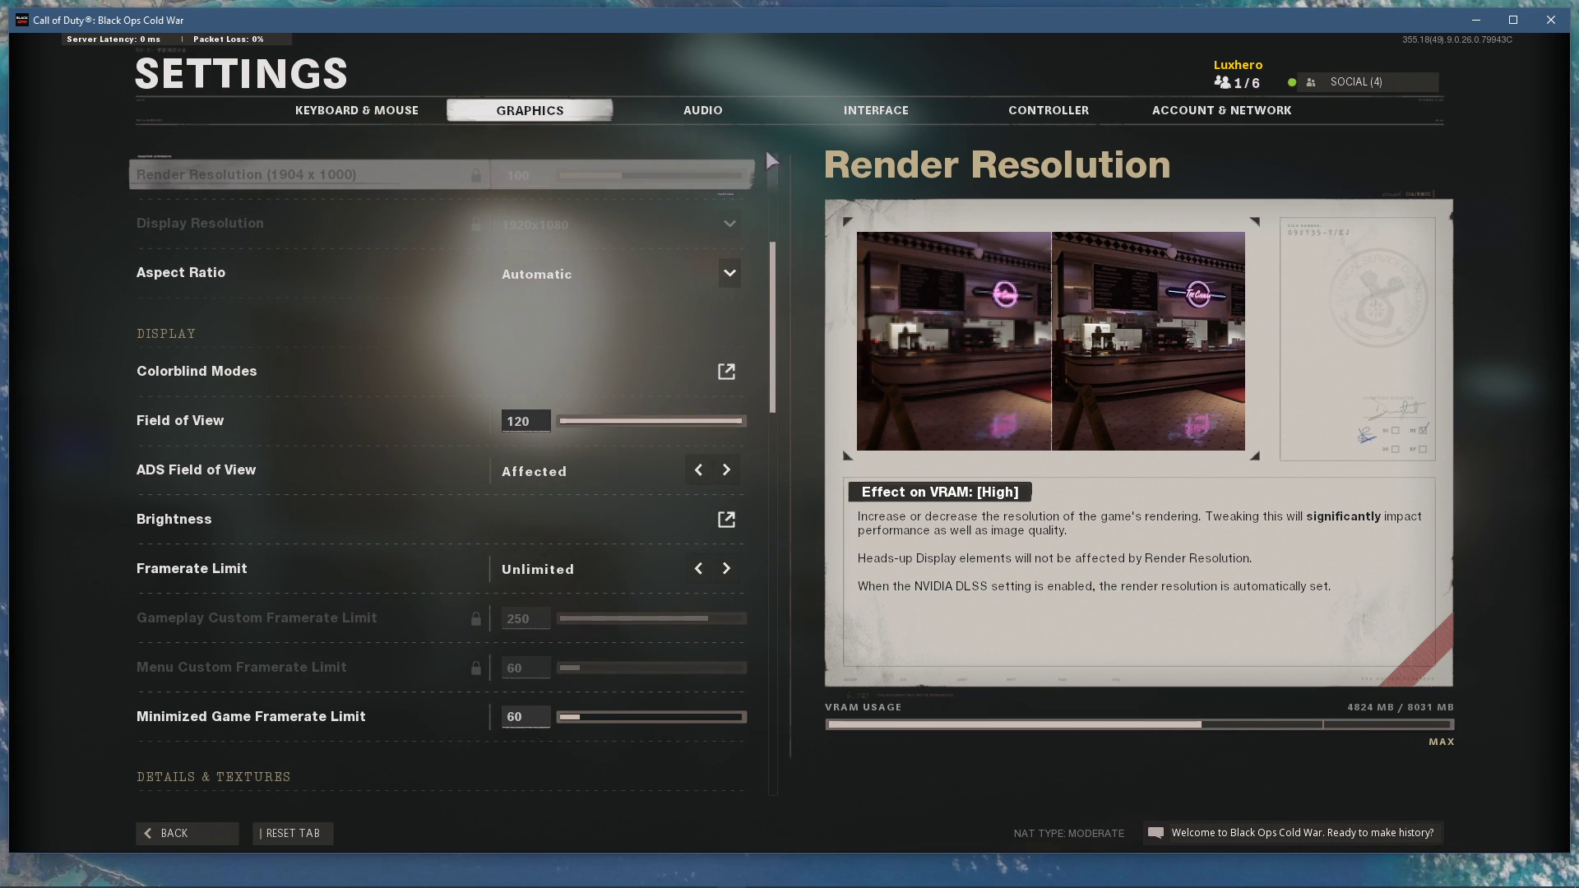
scroll(663, 254, "down", 1)
scroll(670, 264, "down", 5)
scroll(606, 460, "down", 1)
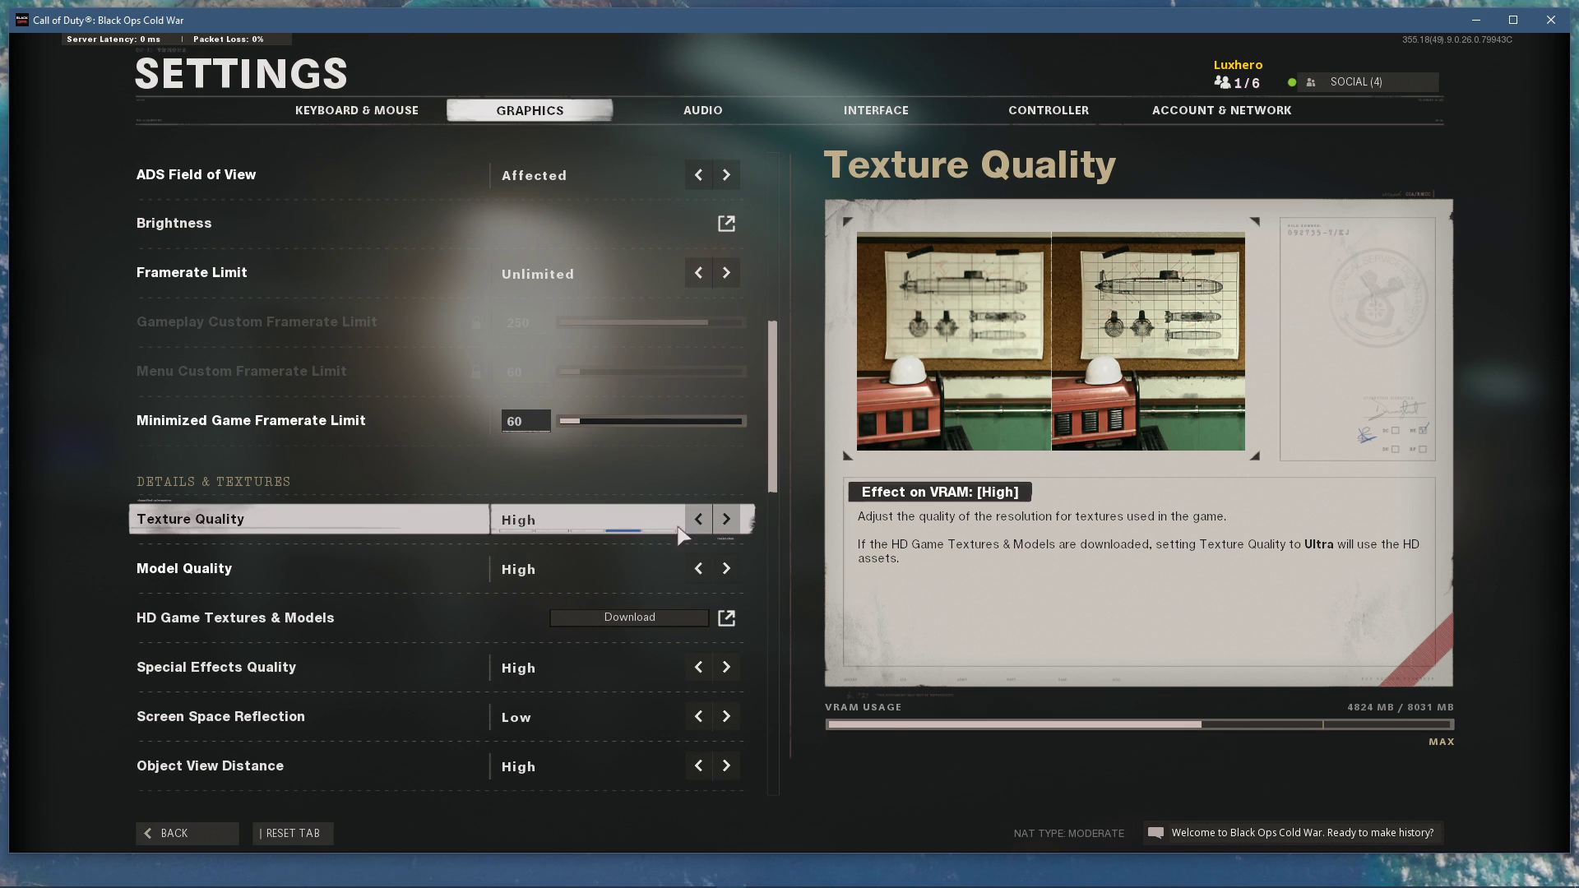
scroll(775, 528, "down", 4)
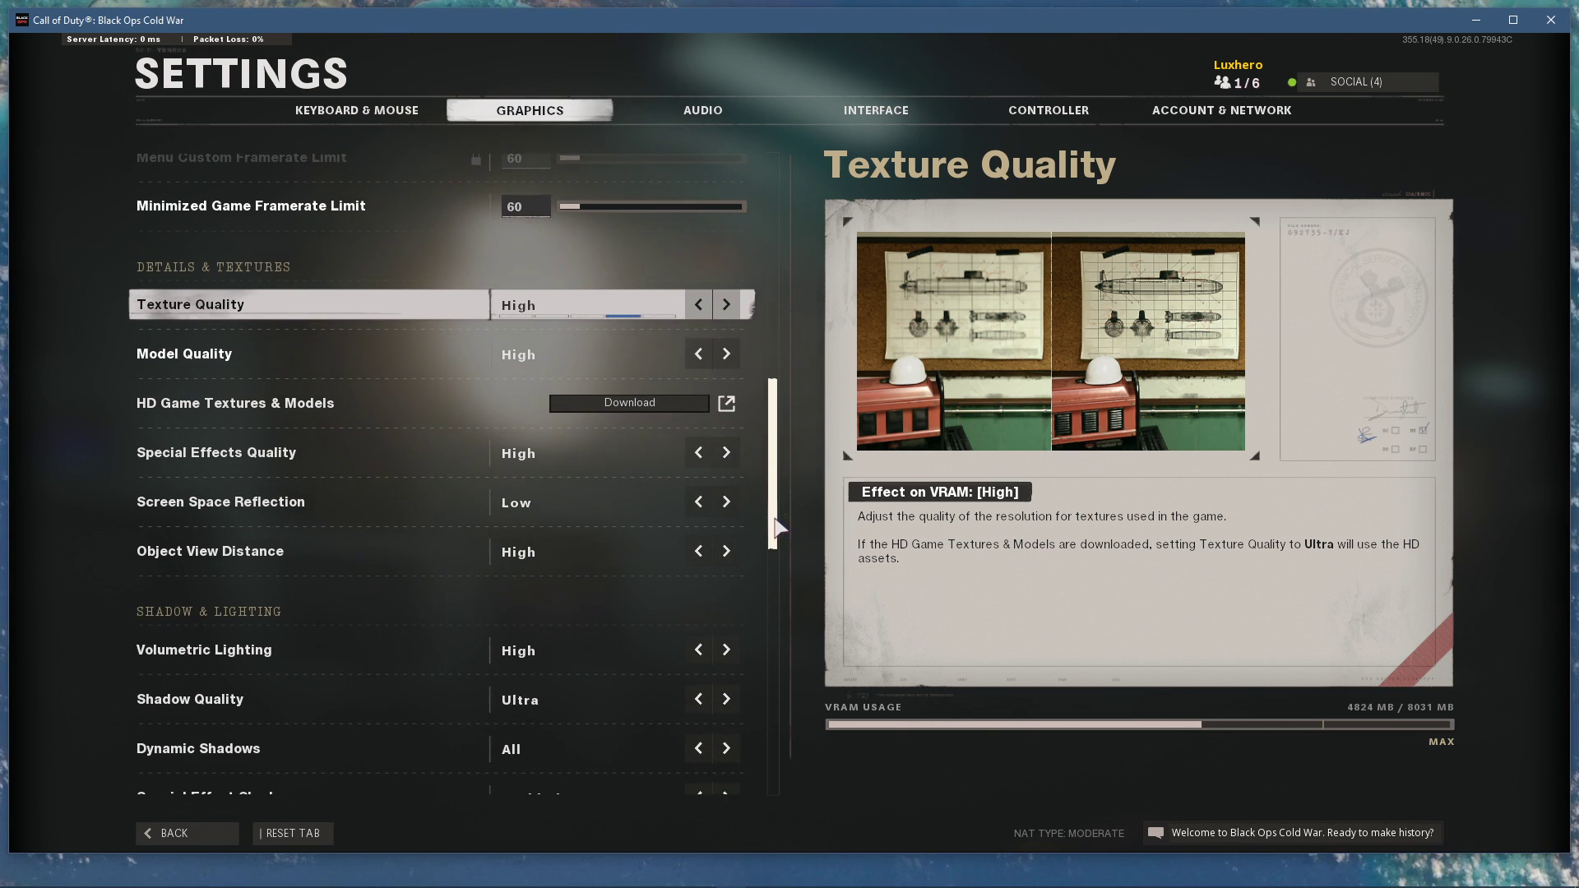
left_click_drag(775, 528, 805, 705)
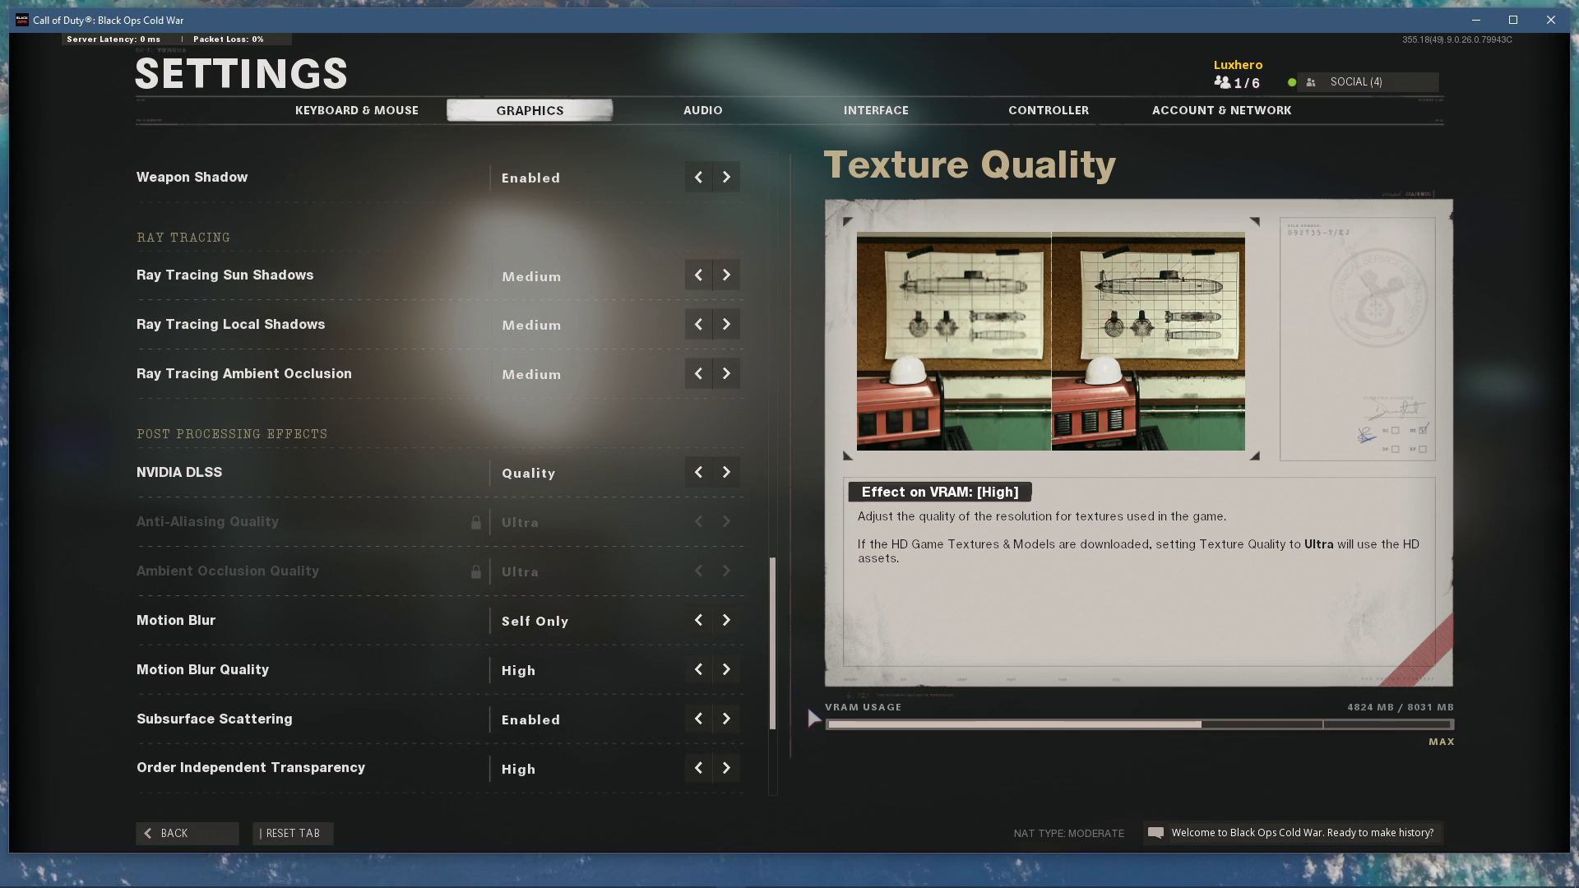
scroll(730, 719, "down", 2)
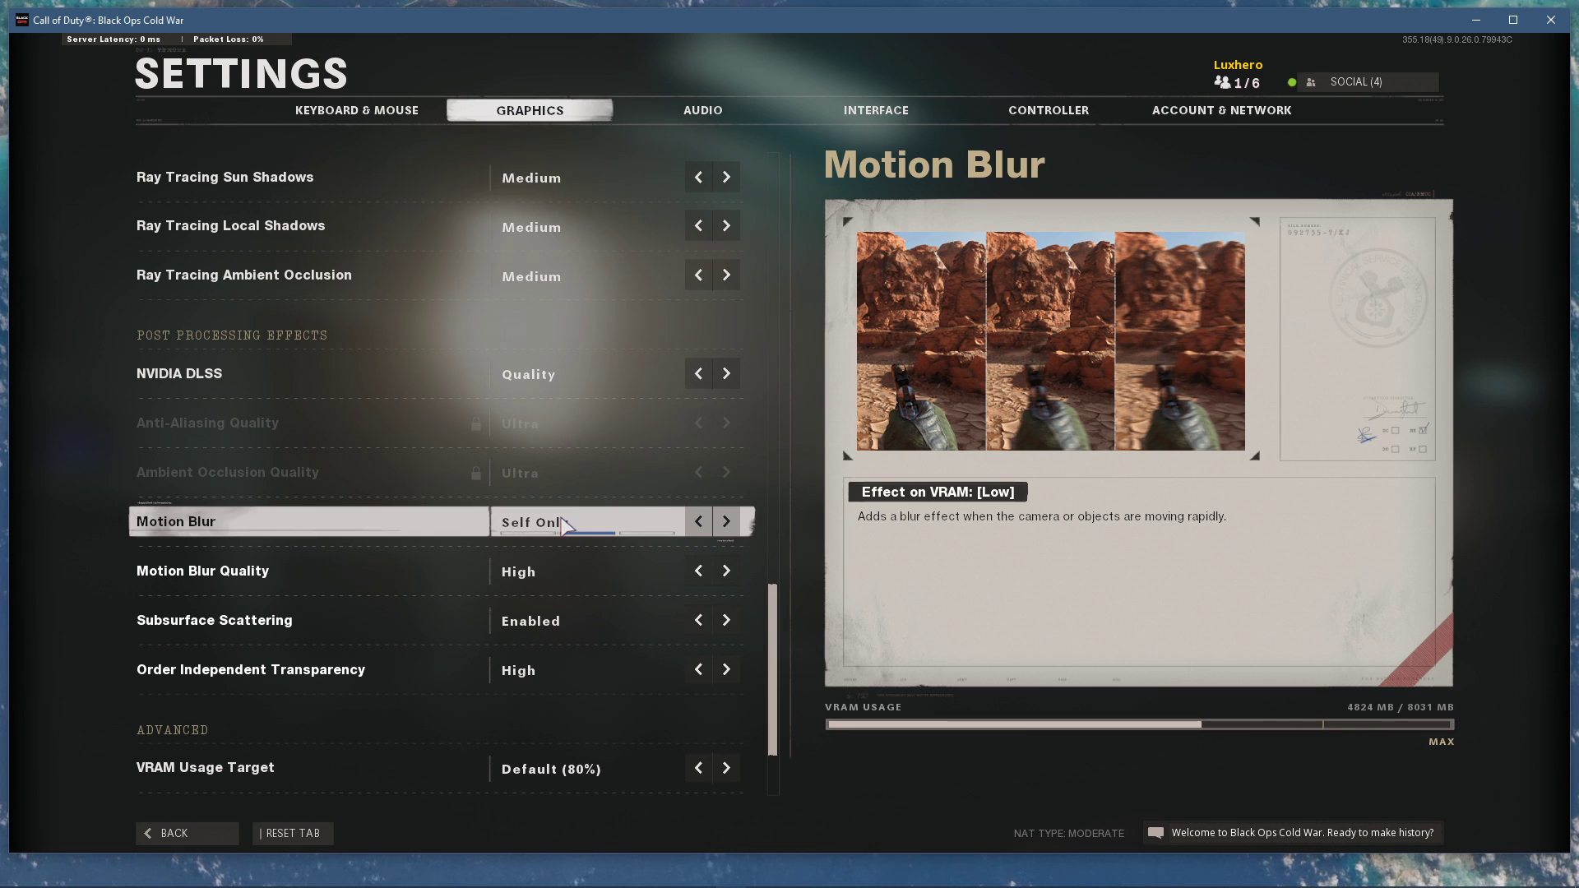
Set Motion Blur to Disabled under Post Processing Effects, then exit to the main menu.
left_click(699, 521)
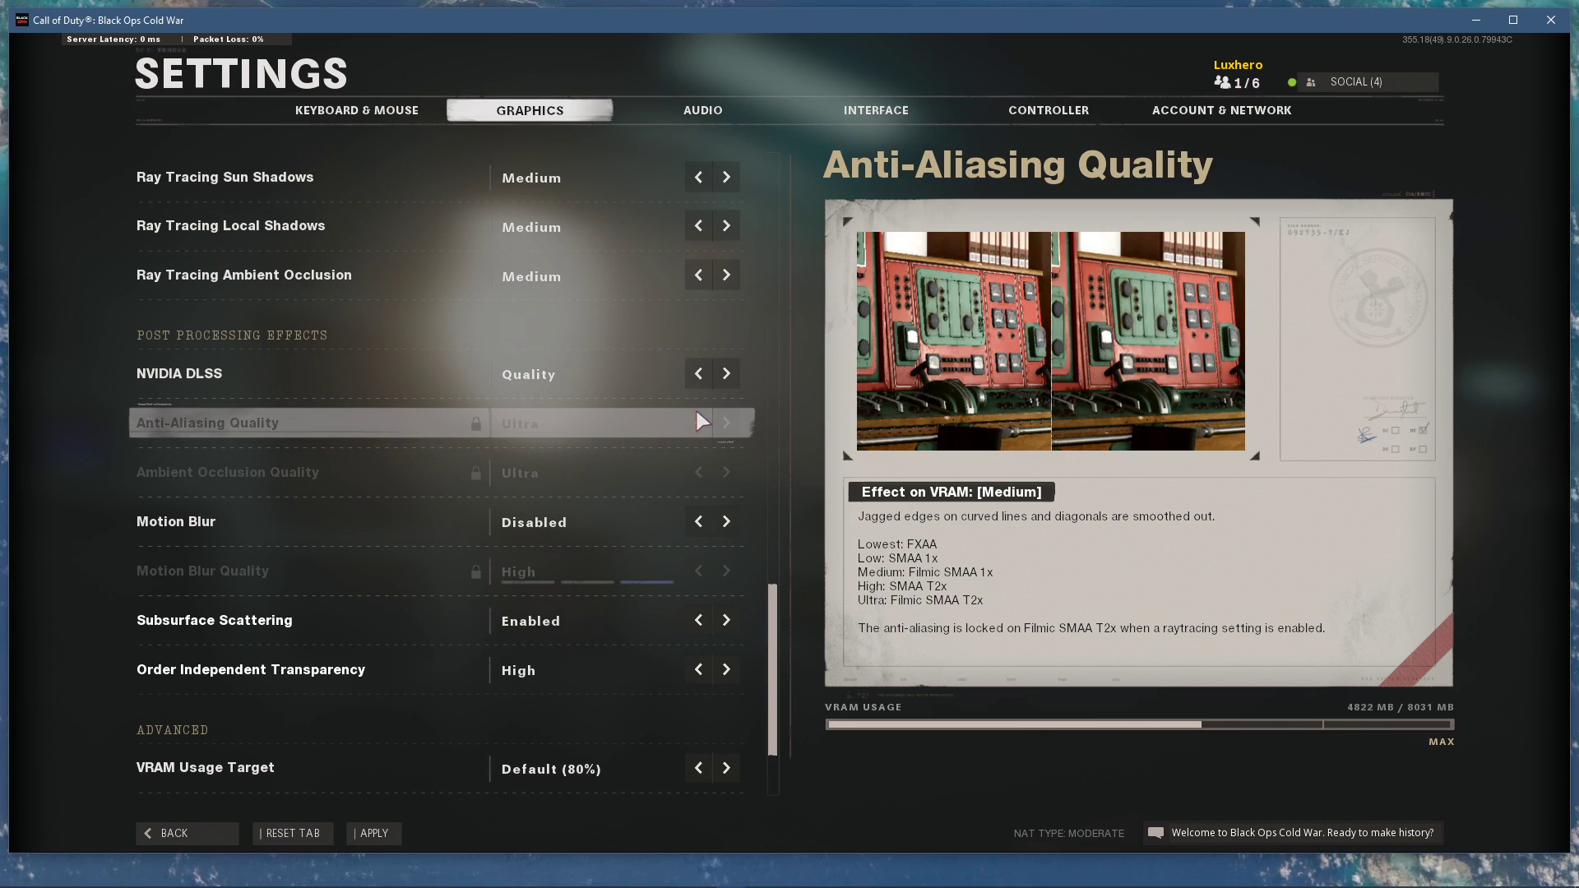
left_click(373, 833)
left_click(174, 832)
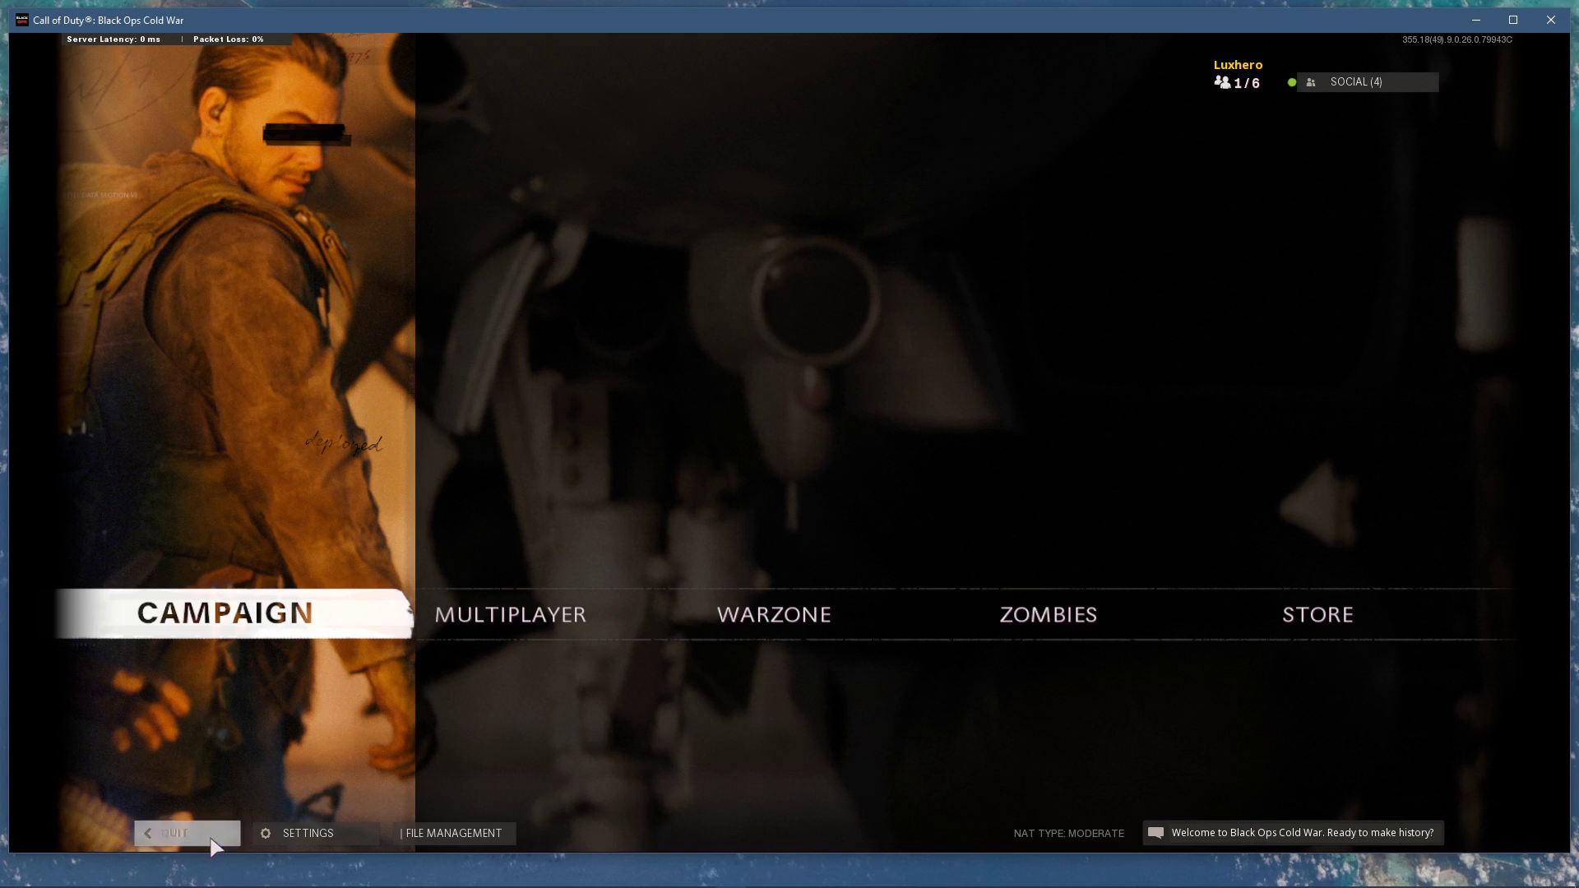